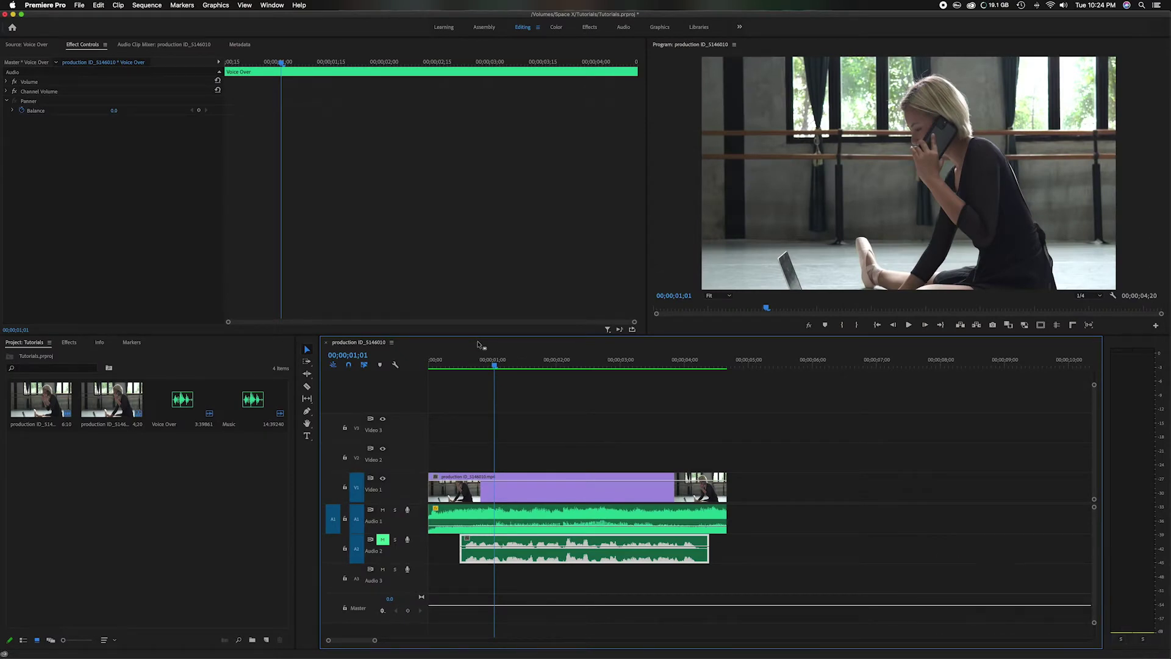
- Play the sequence from the start to listen to it with the Audio 2 voice-over track muted
left_click(497, 366)
left_click_drag(497, 366, 429, 366)
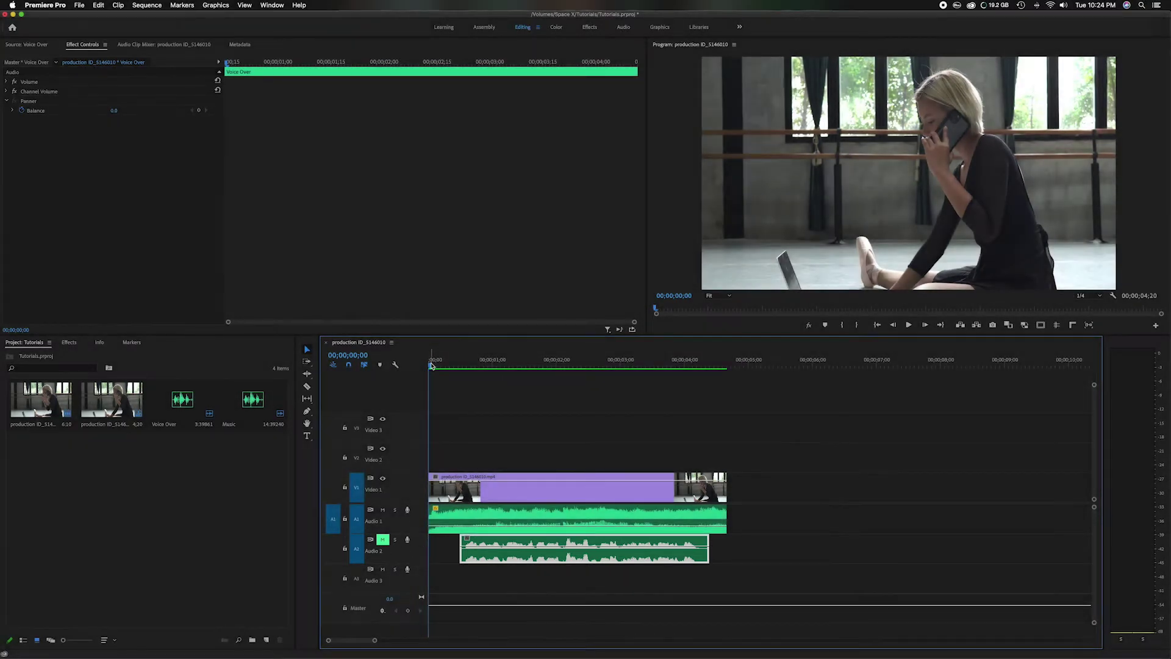
key("space")
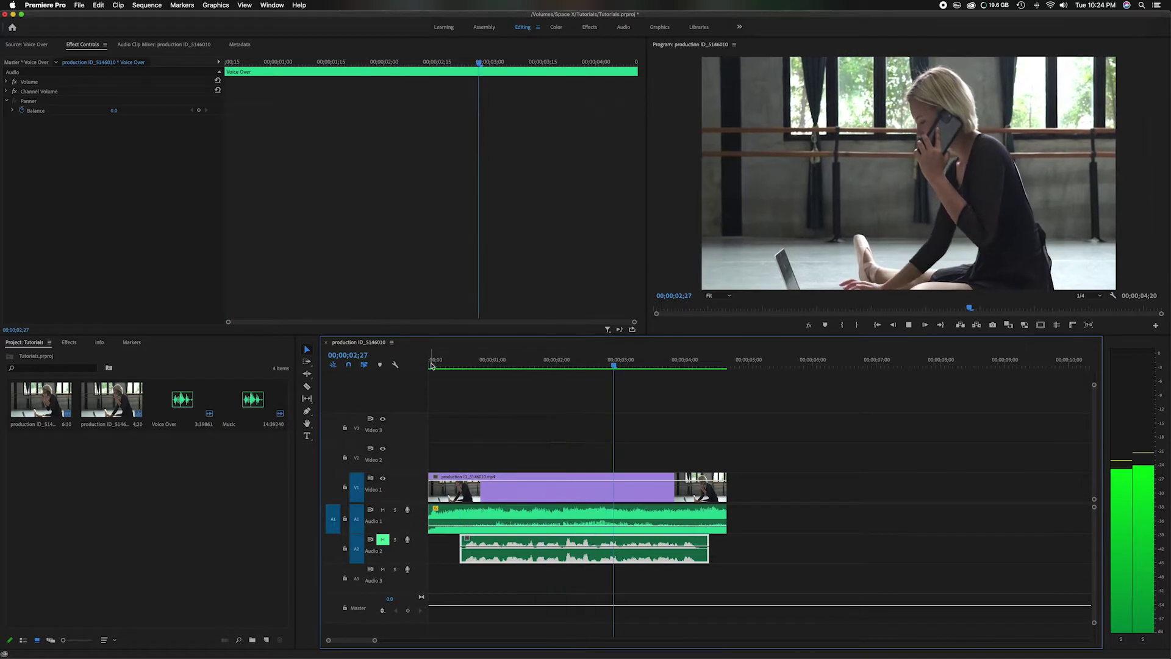
key("space")
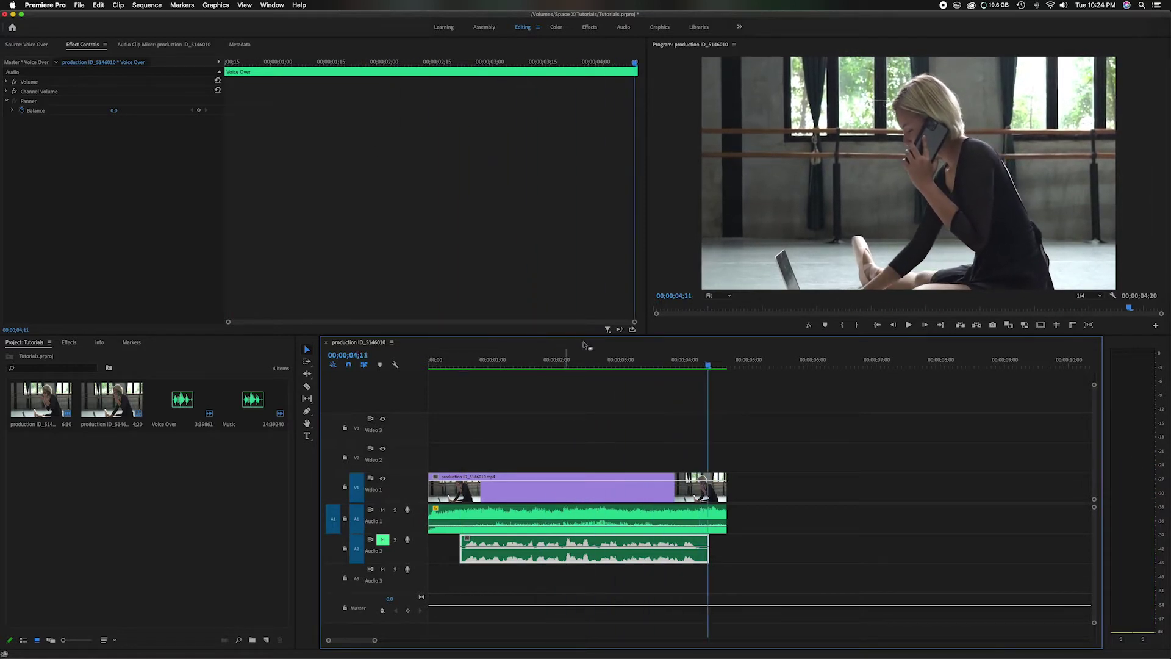
left_click(584, 361)
left_click(535, 363)
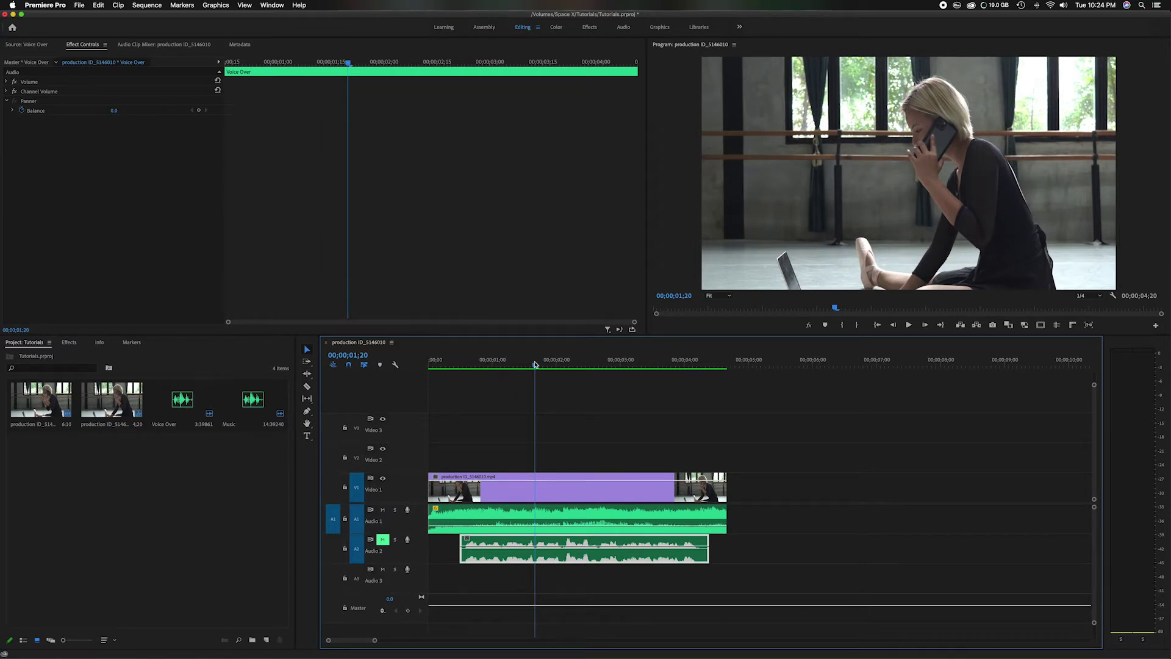
- Unmute the Audio 2 track and play the sequence from just before the voice-over clip
left_click(383, 540)
left_click(461, 364)
left_click_drag(461, 365, 452, 365)
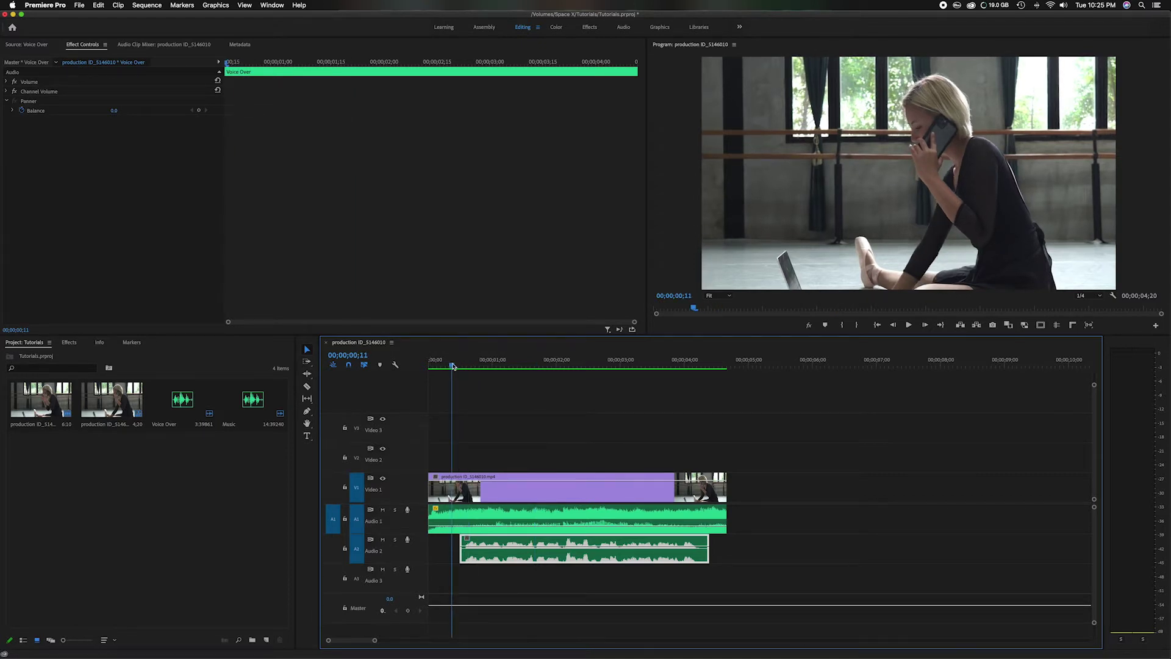
key("space")
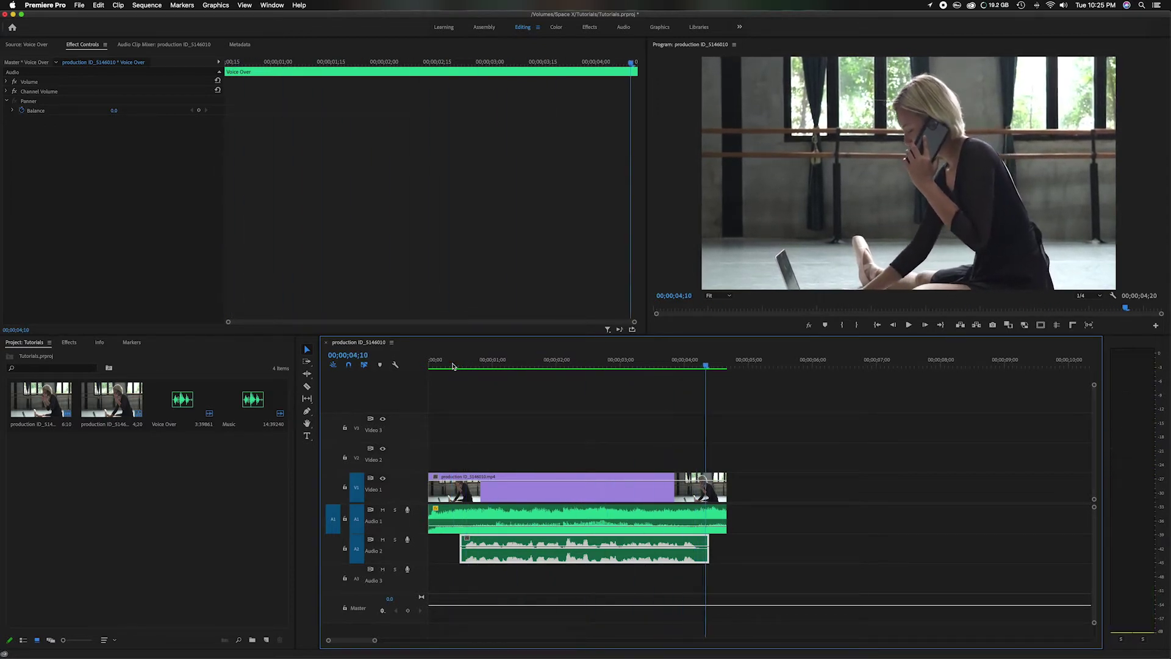
left_click_drag(576, 364, 445, 366)
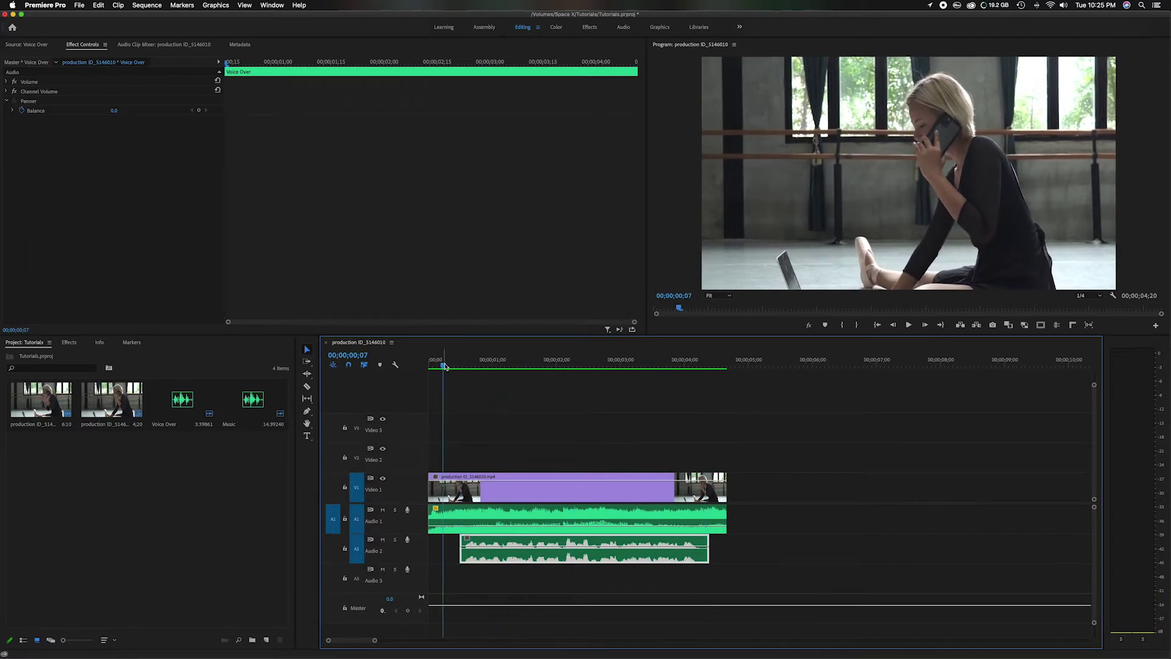
- Select the Voice Over clip and tag it as Dialogue in the Audio workspace
left_click(537, 543)
left_click(542, 532)
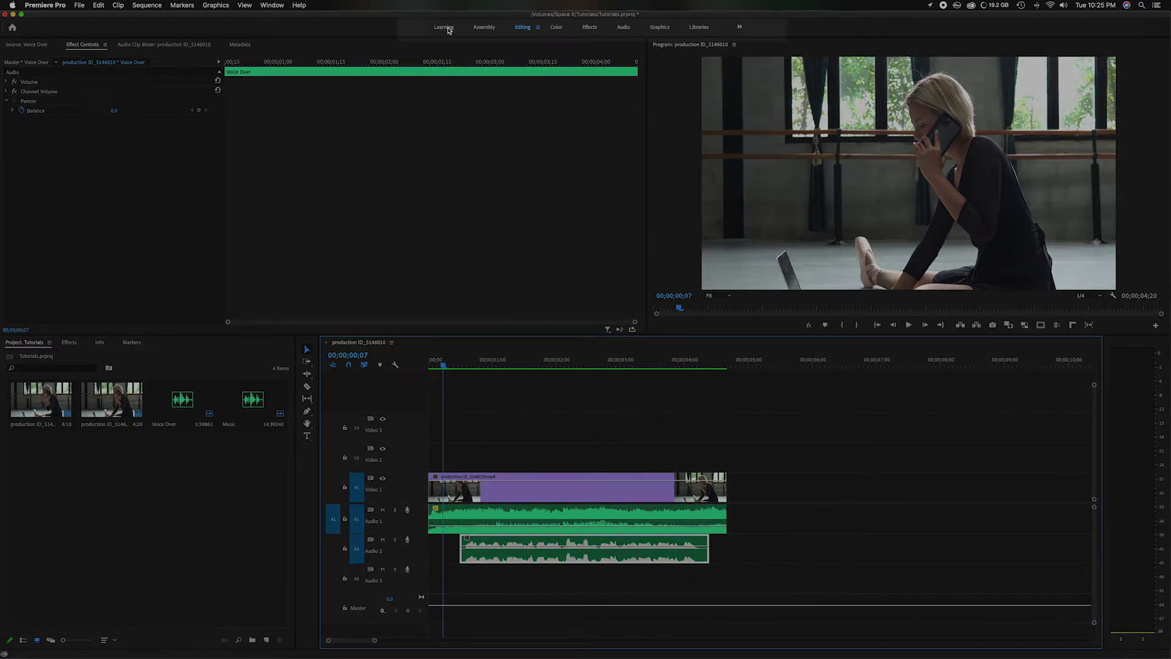
left_click(623, 28)
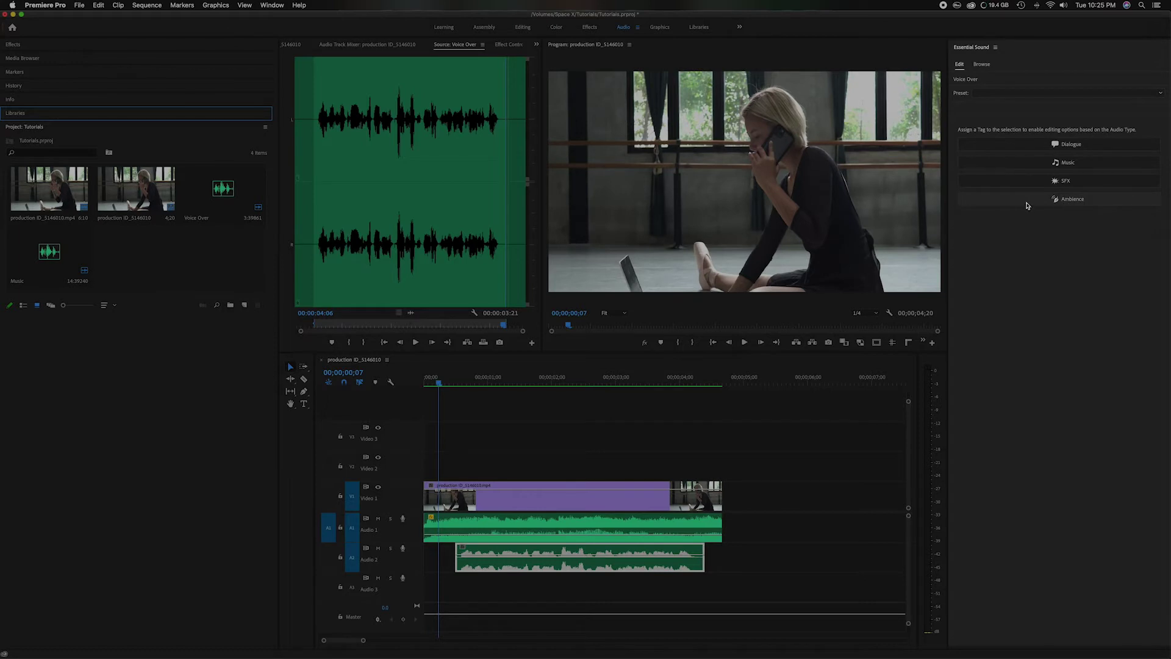
left_click(1018, 149)
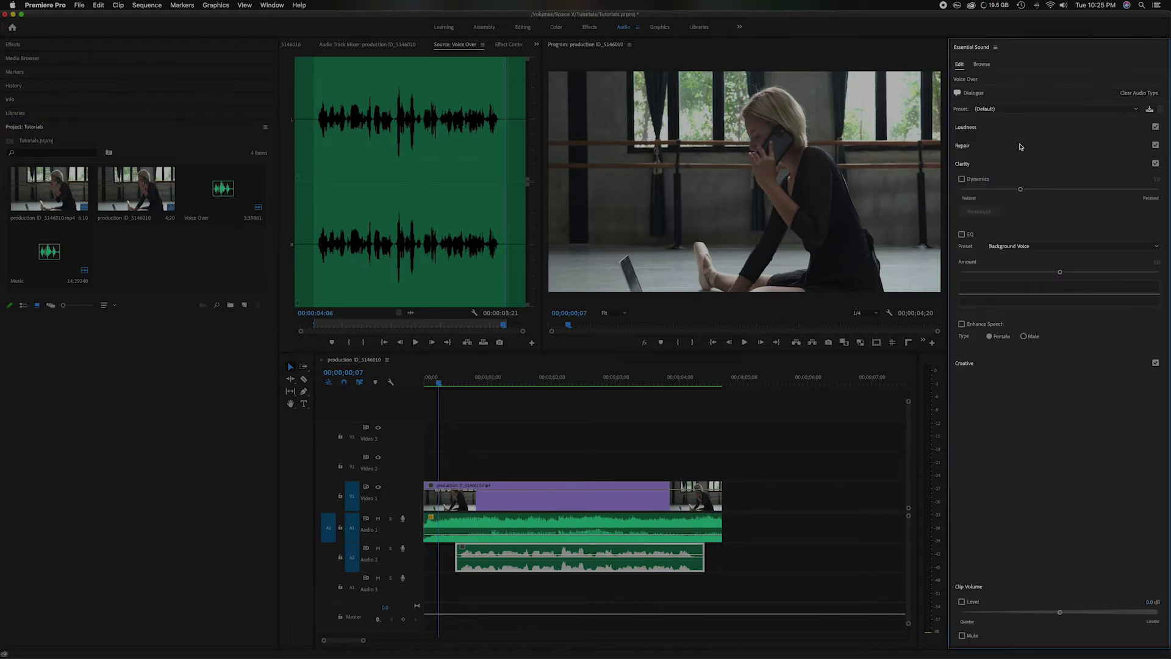
- Enable EQ in the dialogue's Clarity settings and apply the On the Telephone preset
left_click(968, 164)
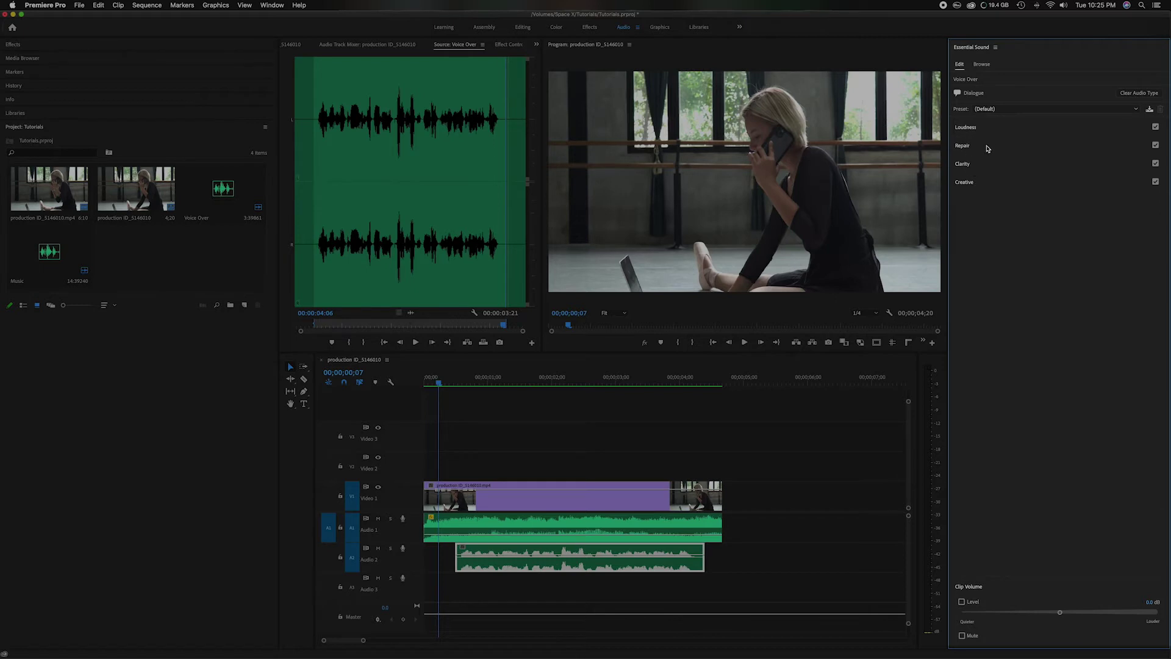
left_click(963, 165)
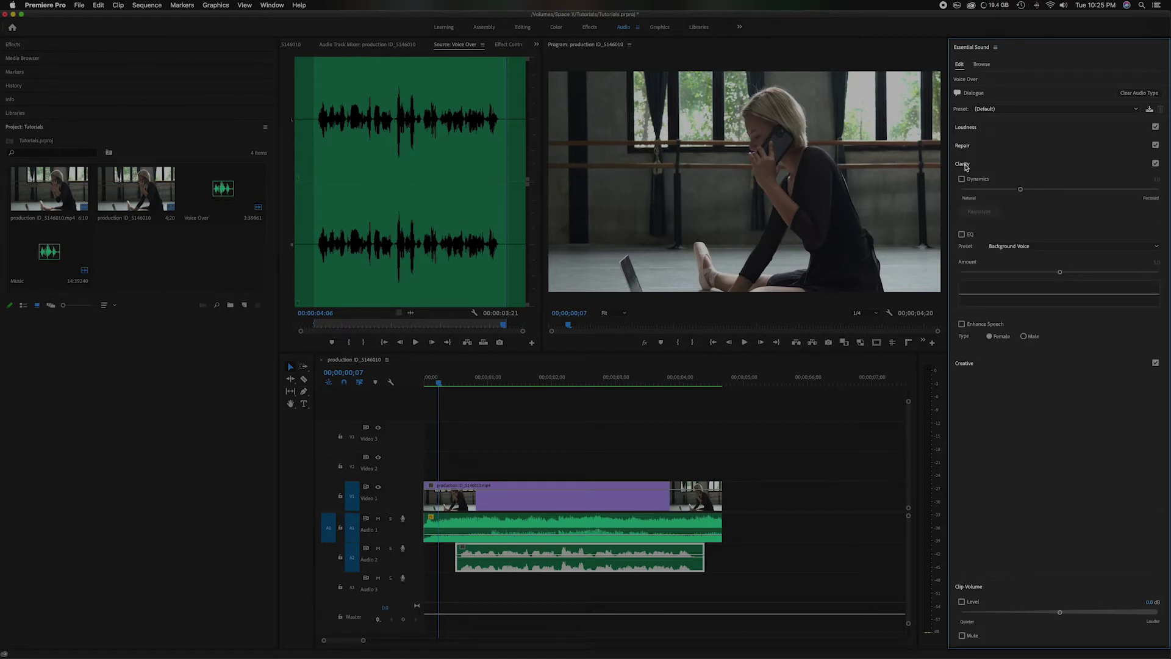
left_click(963, 235)
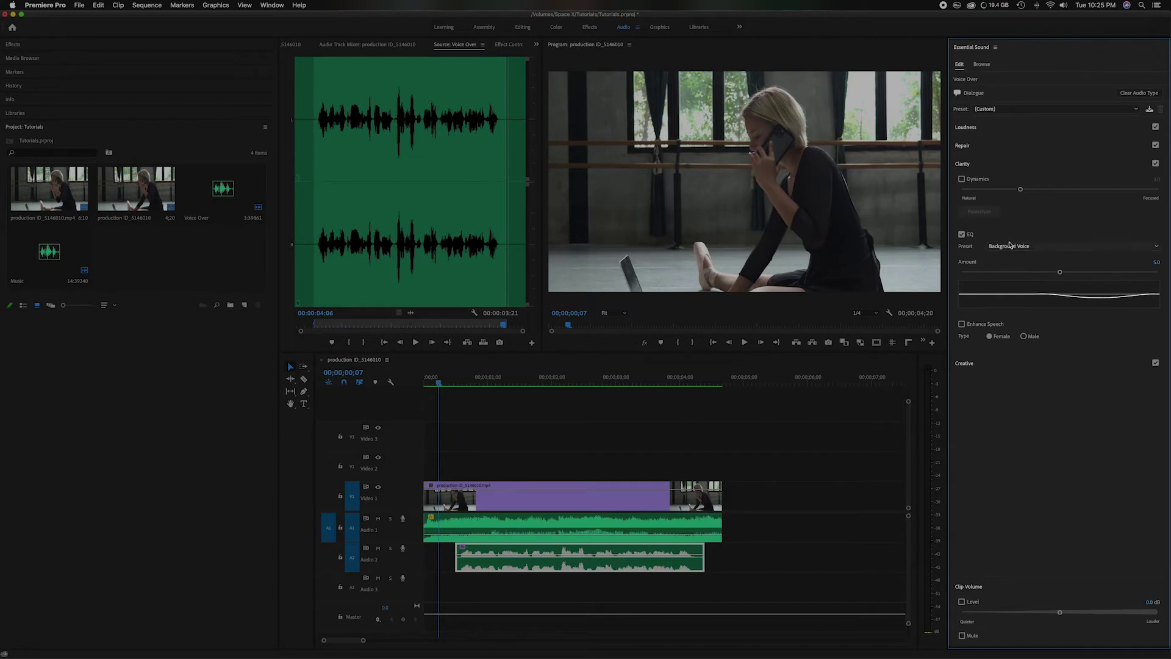
left_click(1151, 249)
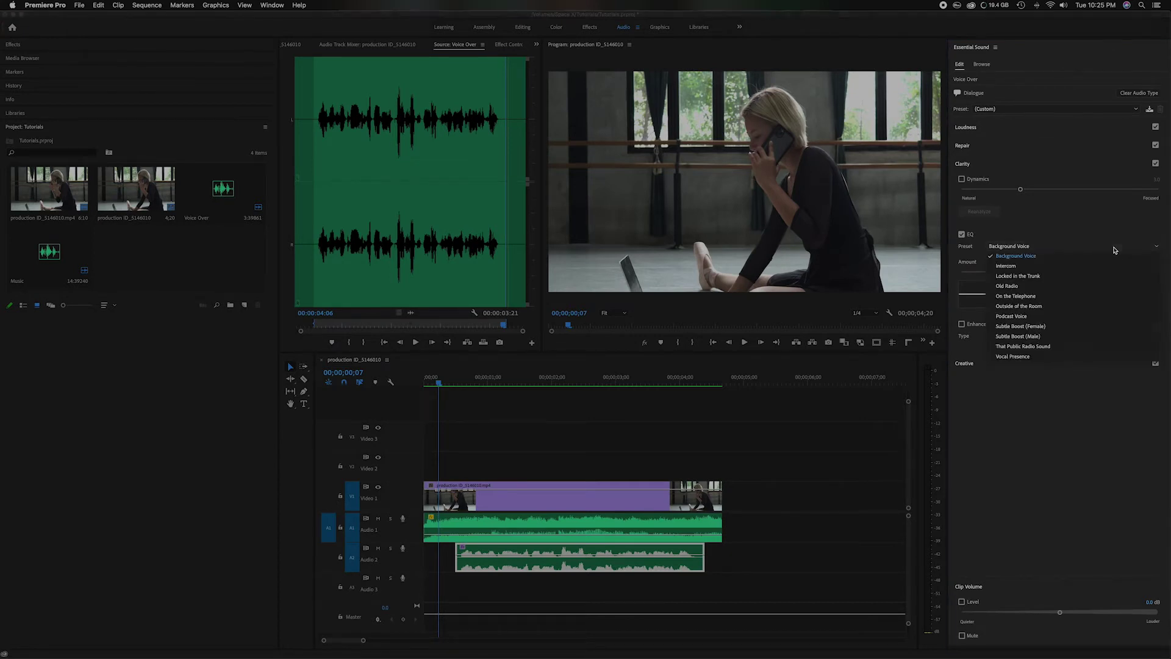
left_click(1023, 297)
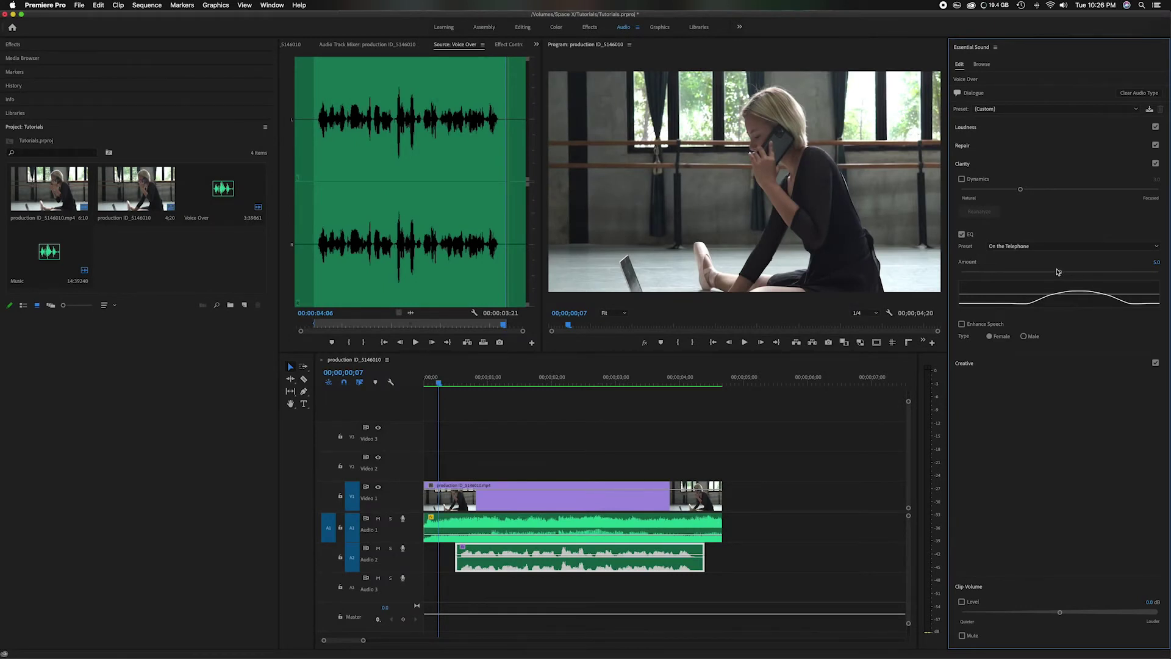
- Set the telephone EQ amount to 6.8 and lower the Voice Over clip's volume level to -6.1 dB
mouse_move(1061, 273)
left_mouse_down()
mouse_move(1092, 275)
mouse_move(1041, 275)
left_mouse_up()
left_click_drag(1042, 274, 1092, 275)
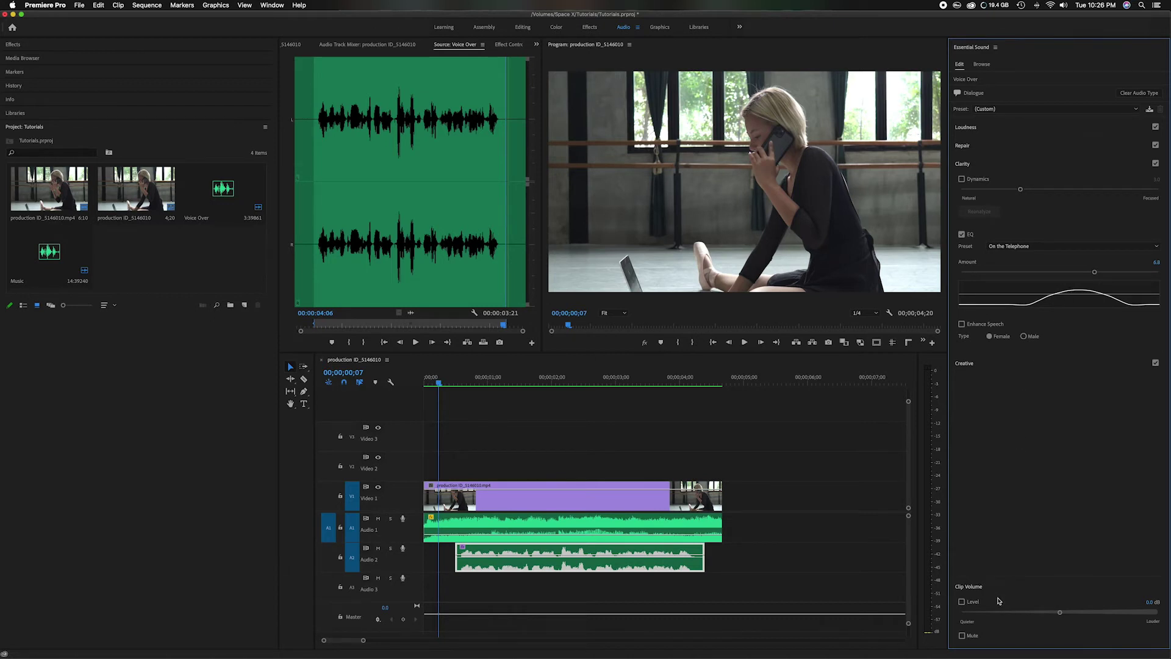
left_click(1059, 613)
left_click_drag(1060, 613, 1046, 613)
- Play the sequence near its start to hear the telephone effect on the voice-over
left_click(422, 380)
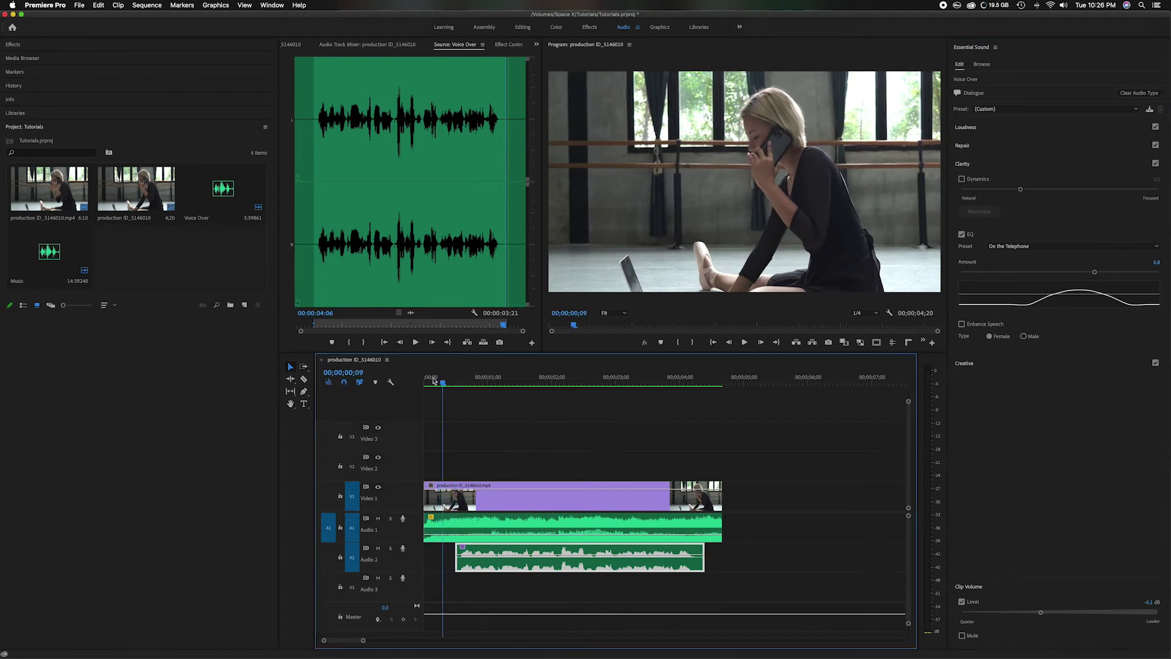
key("space")
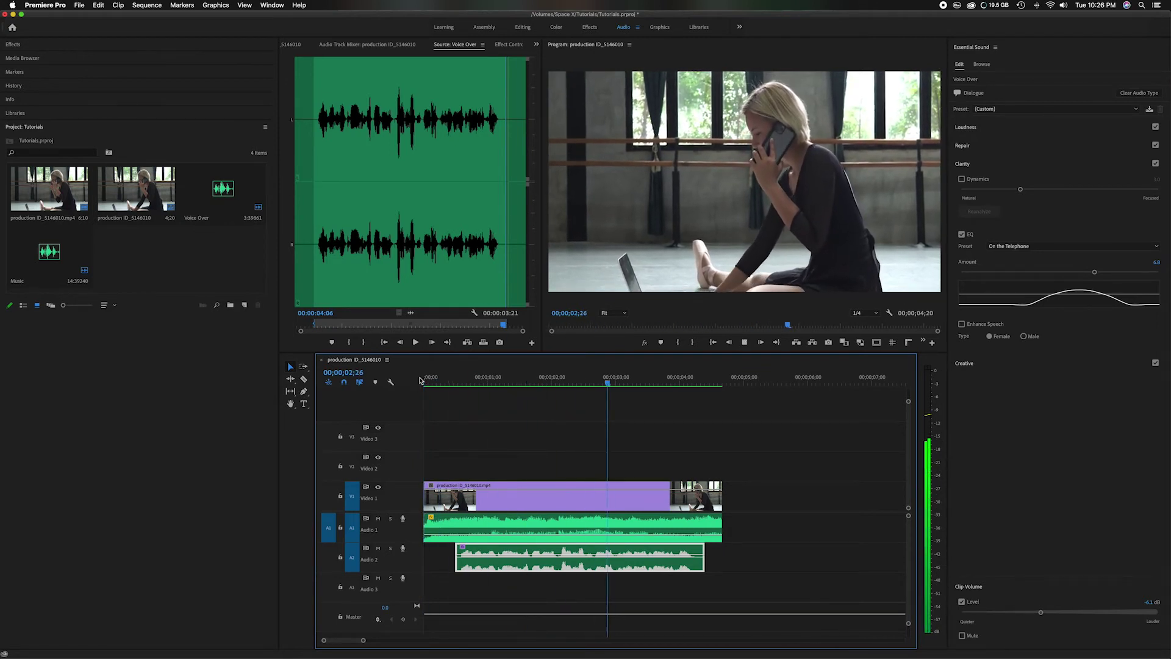
key("space")
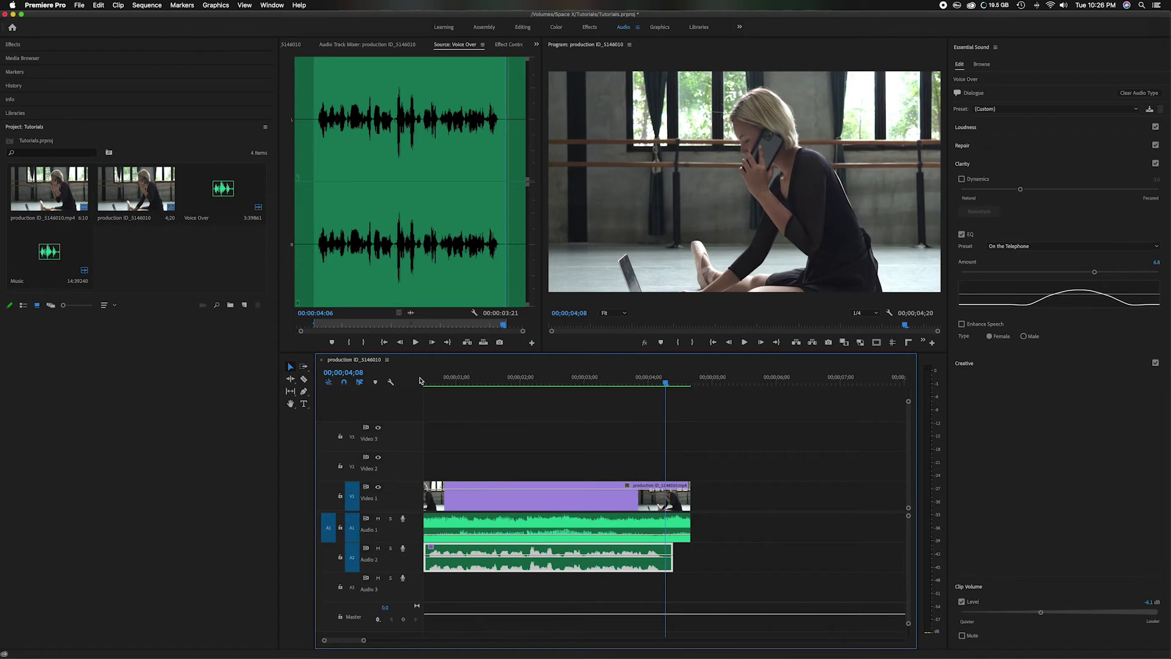
scroll(419, 381, "left", 2)
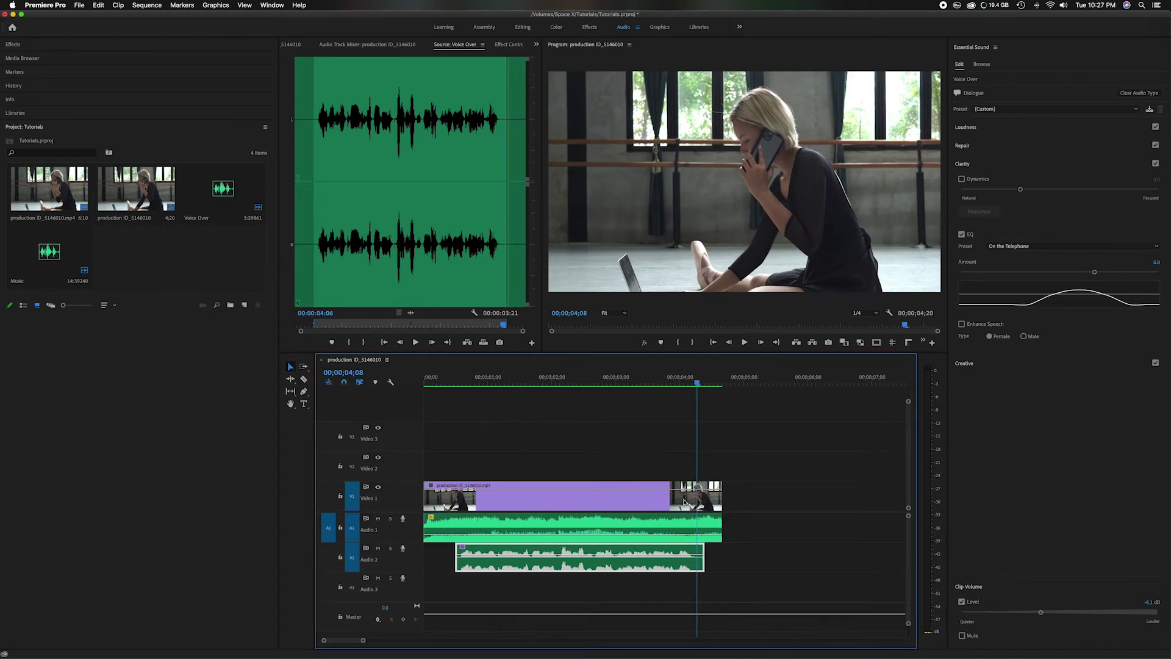
- Raise the telephone EQ amount to 7.8 and the clip volume level to -4.1 dB, and preview from the start
left_click_drag(1095, 272, 1116, 275)
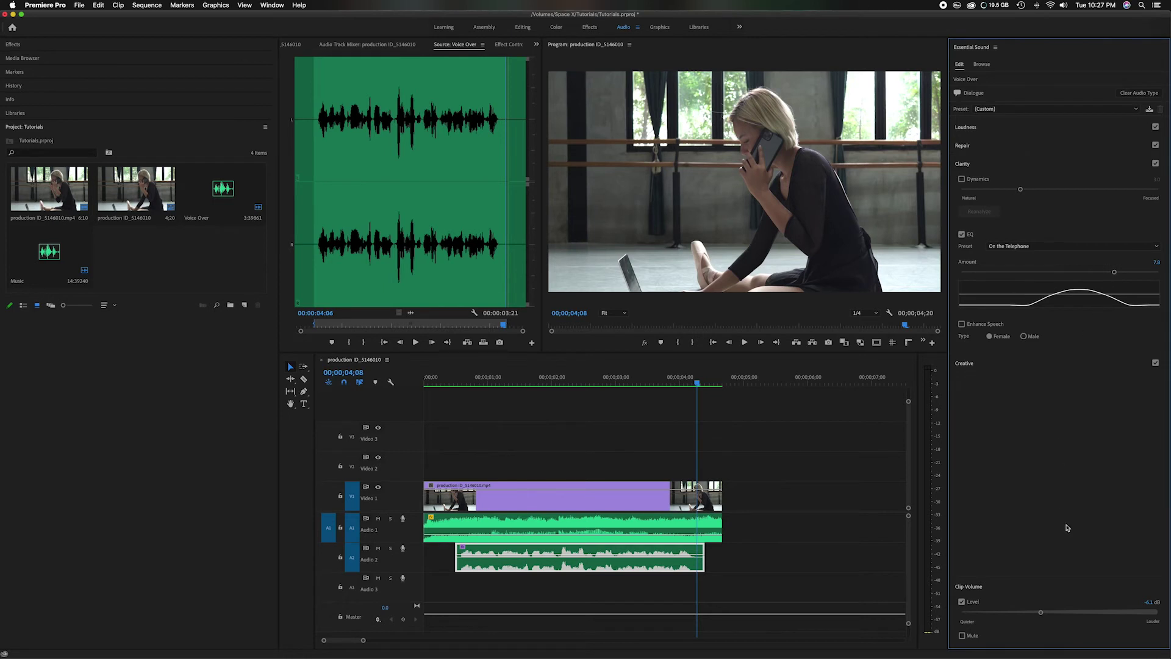
left_click_drag(1046, 615, 1048, 614)
left_click(431, 383)
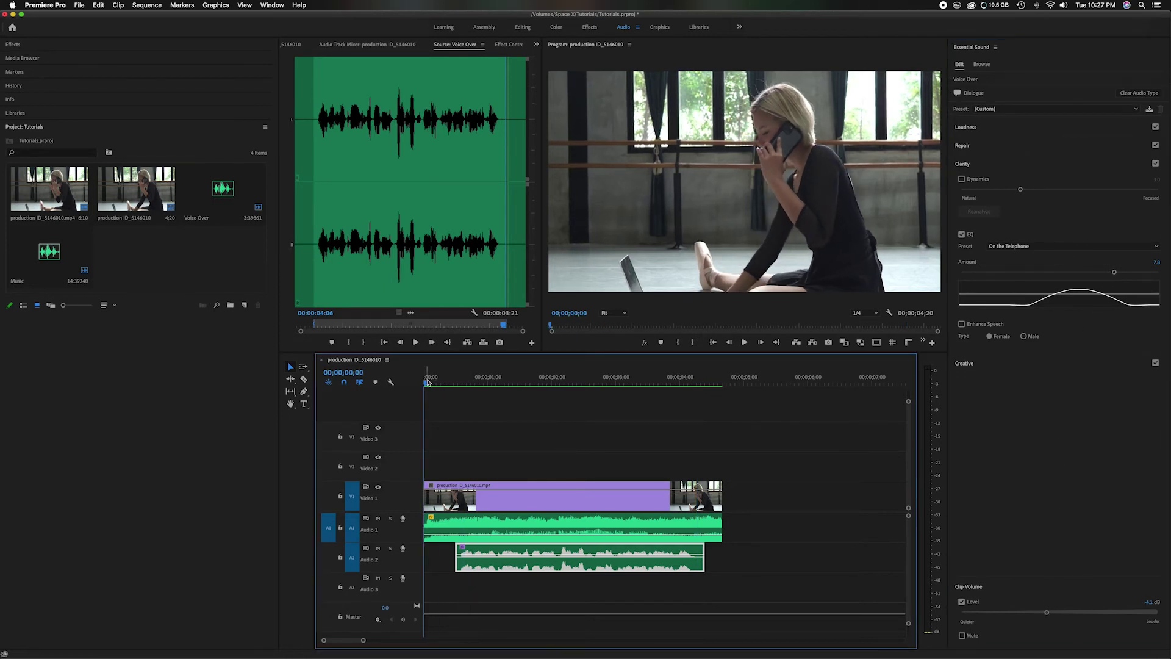
key("space")
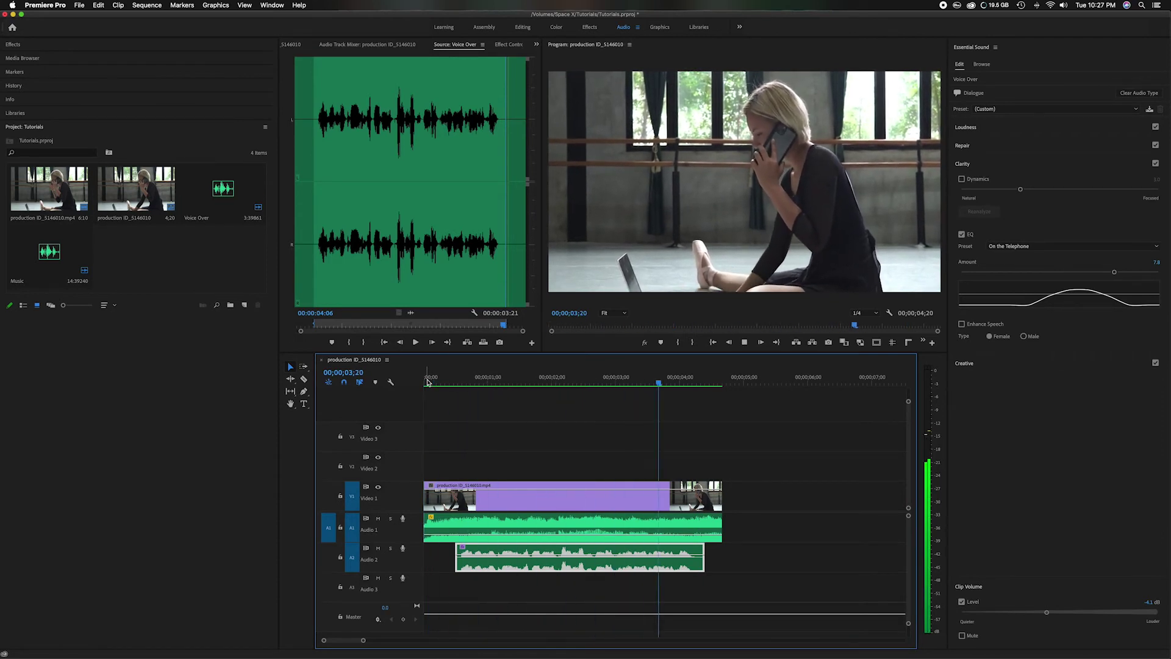
key("space")
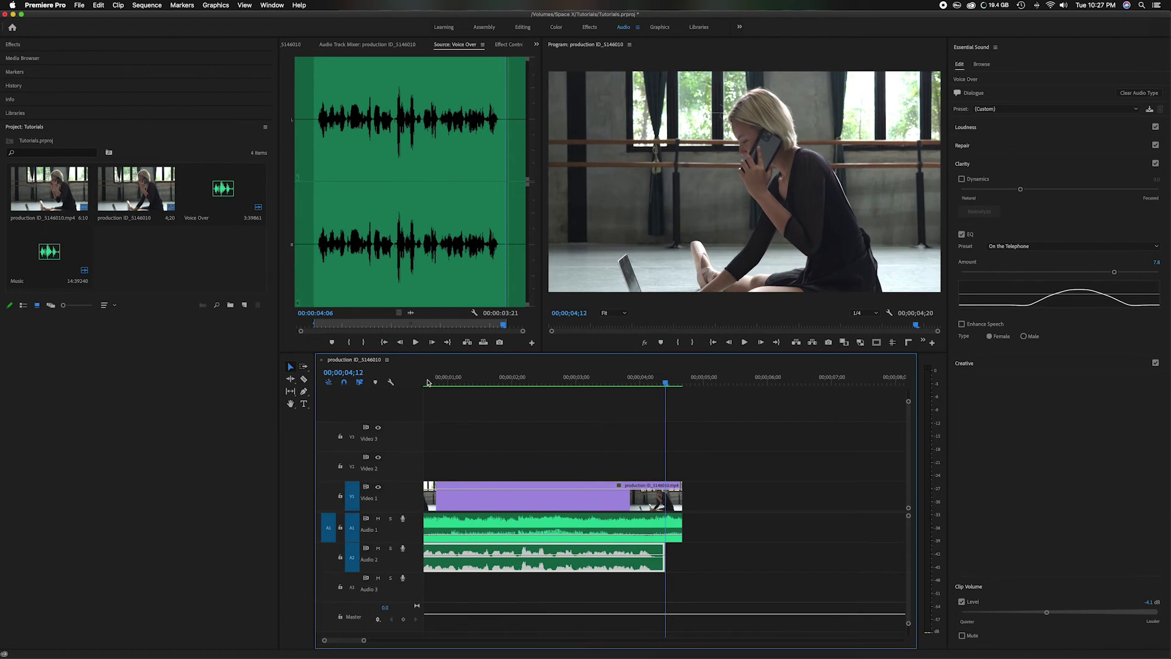
left_click_drag(427, 382, 685, 378)
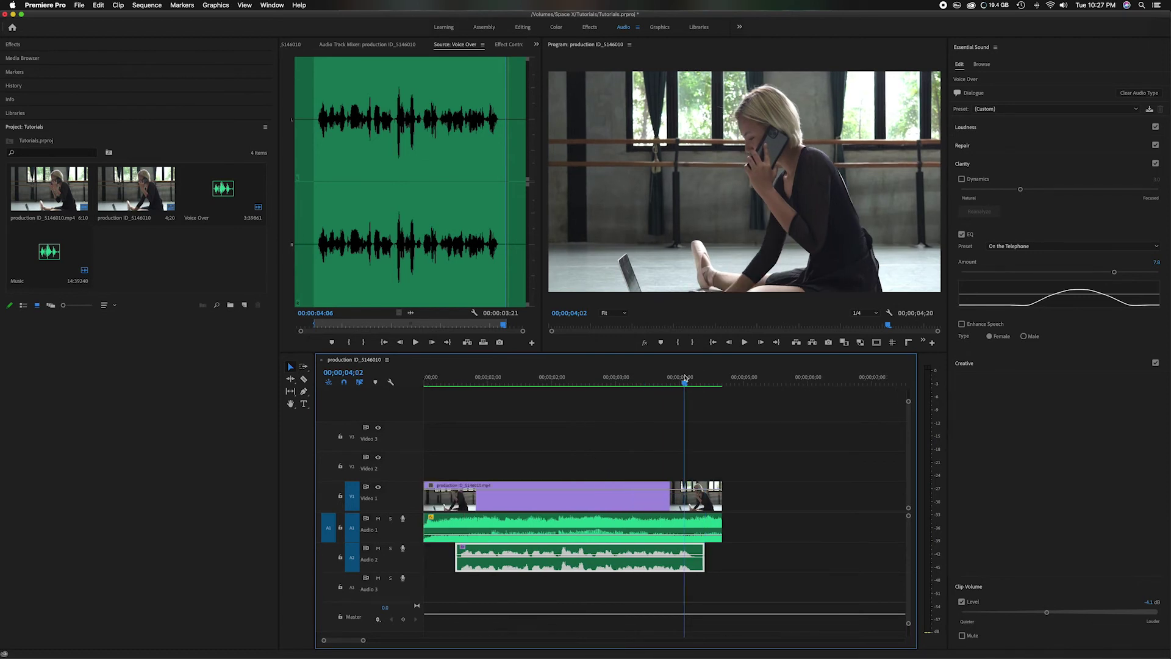
- Try the telephone EQ amount at nearly its maximum and play part of the sequence to hear it
left_click_drag(1114, 272, 1158, 272)
left_click(483, 382)
key("space")
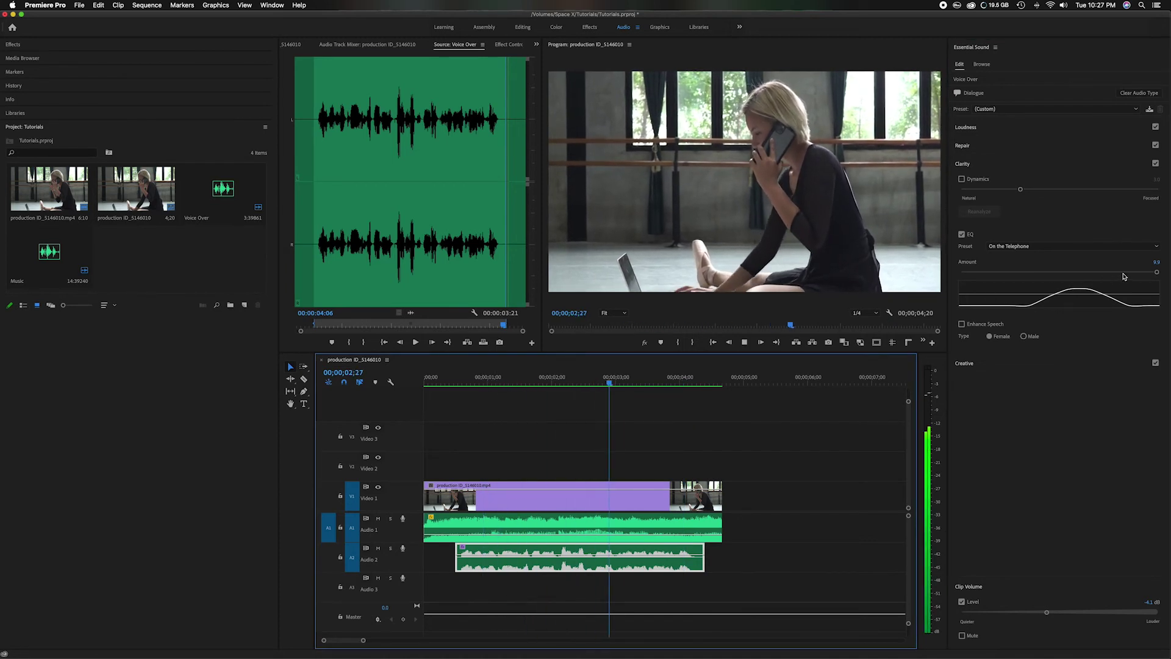
key("space")
- Try a very low telephone EQ amount of 0.4 and play the sequence for comparison
left_click_drag(1156, 272, 970, 272)
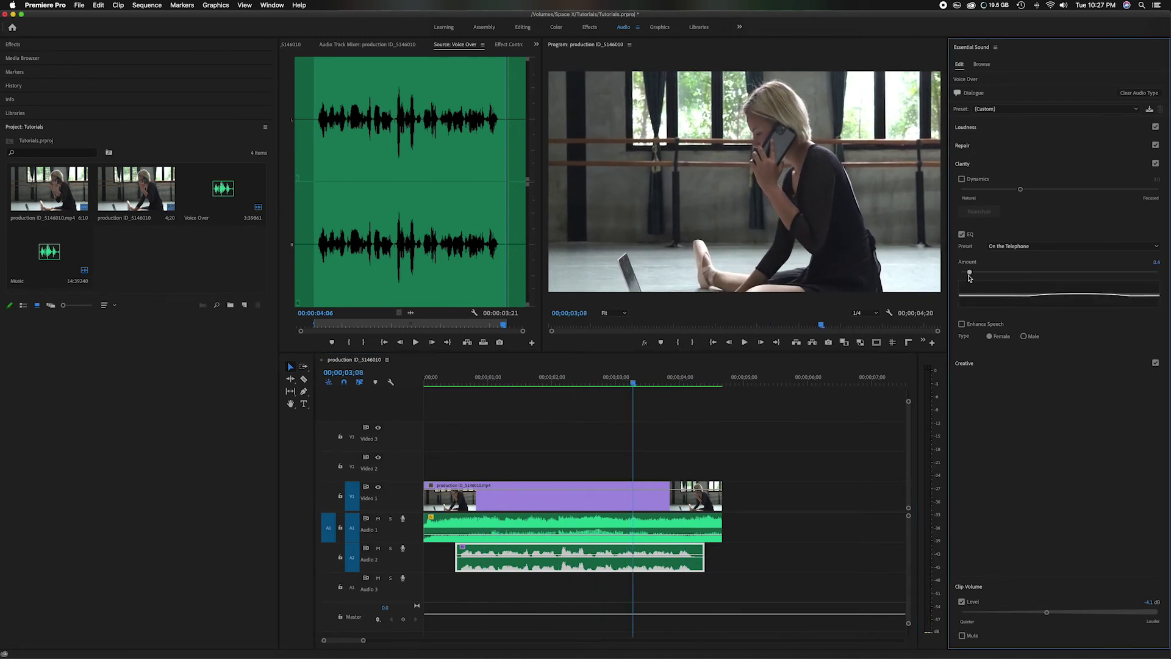
left_click(451, 383)
key("space")
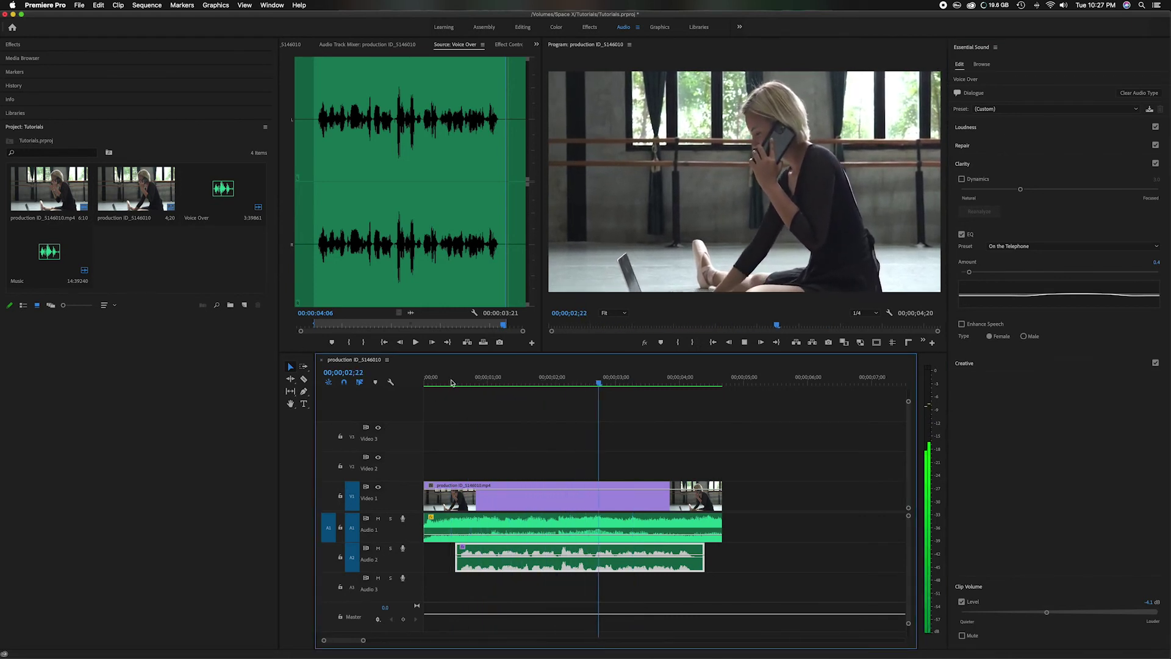
key("space")
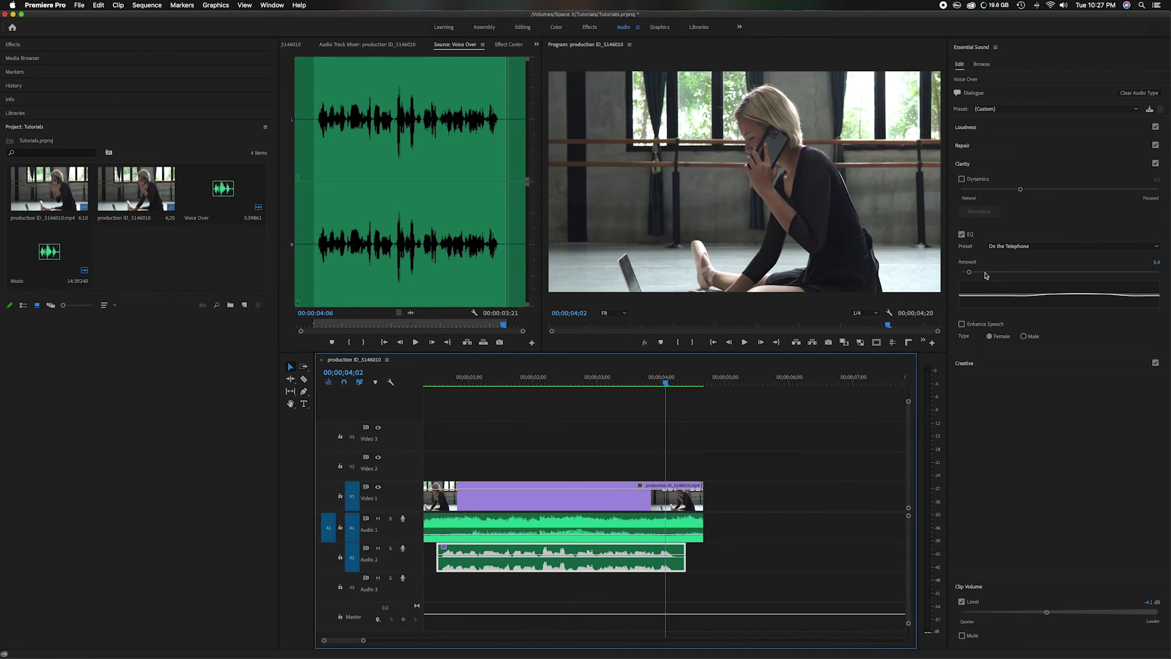
- Set the telephone EQ amount to 6.7 and play the sequence from near the start to check it
left_click_drag(969, 272, 1095, 277)
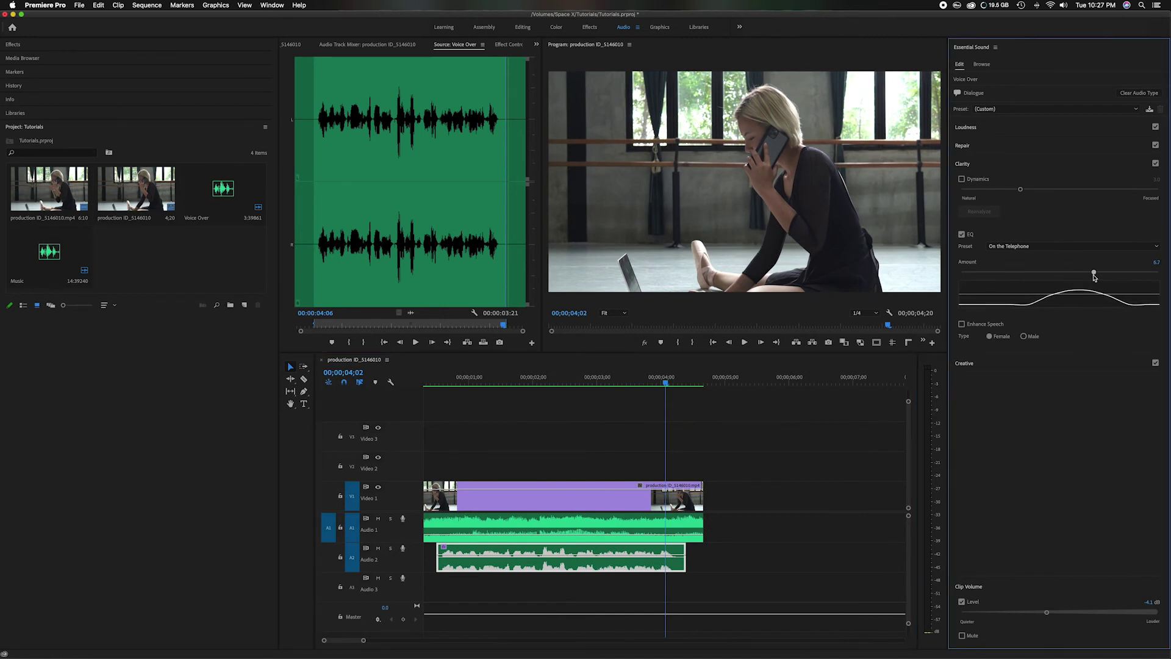
left_click_drag(455, 383, 437, 383)
key("space")
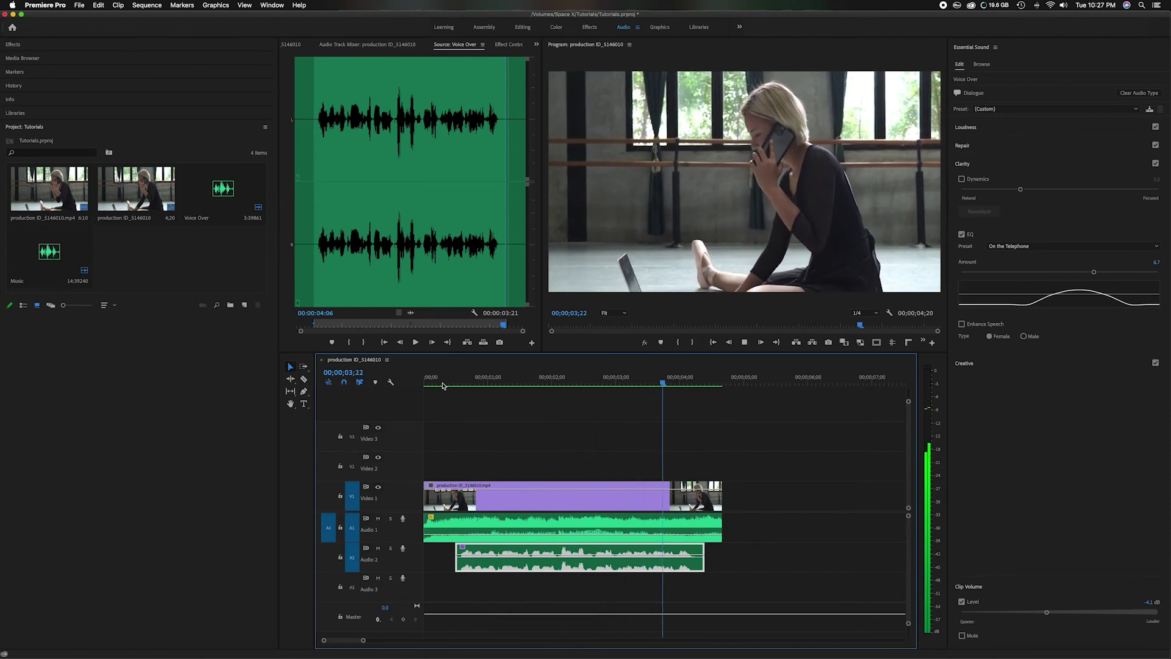
key("space")
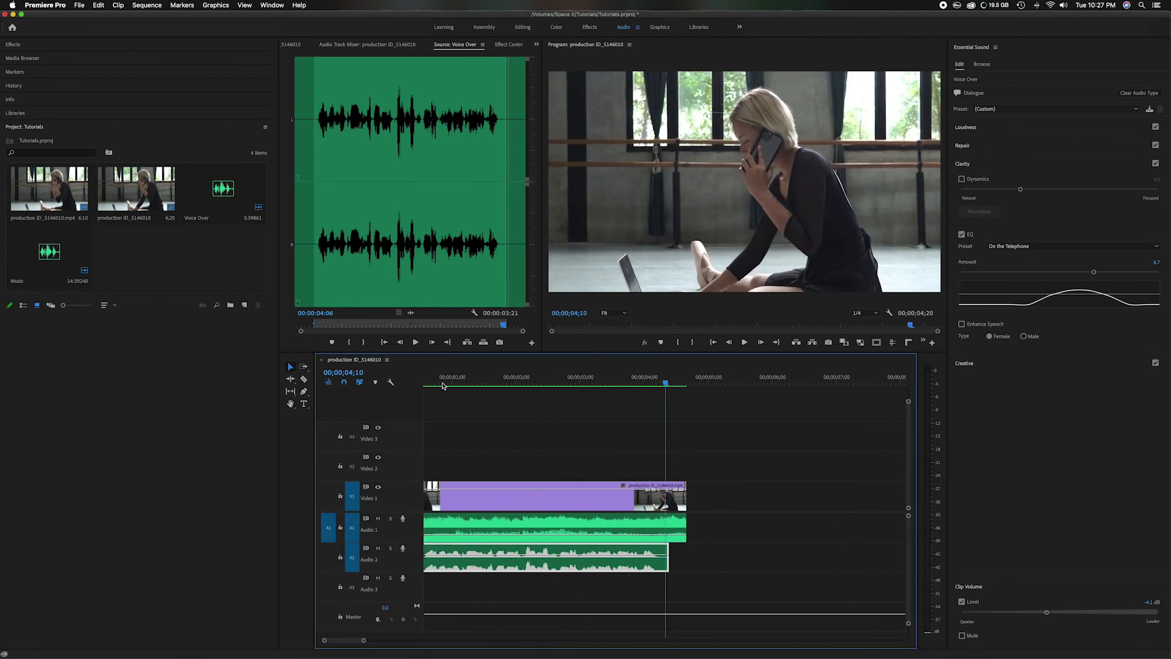